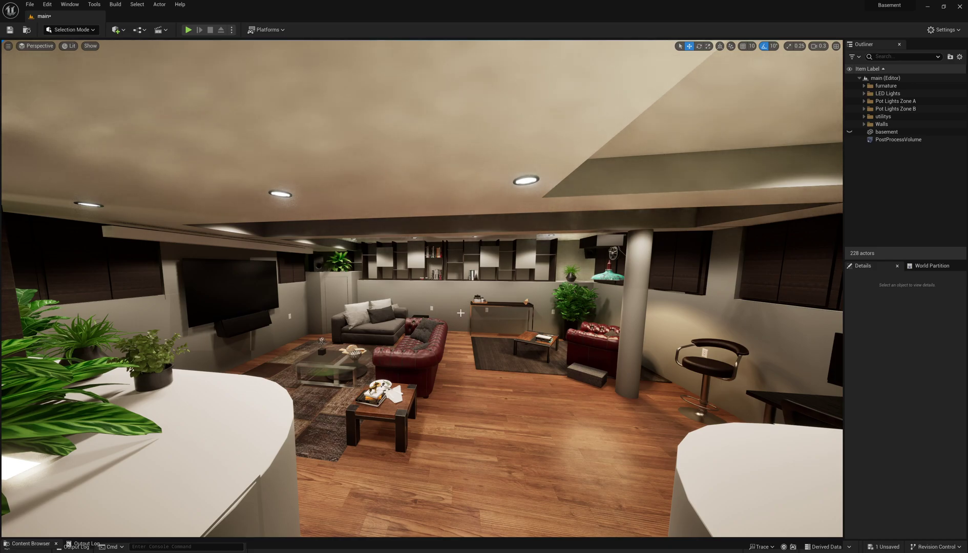
Step: Examine the finished basement room, including the desk area, the staircase and the ceiling with its pot lights
right_drag(500, 322, 88, 317)
key(w)
key(w)
right_drag(456, 320, 317, 278)
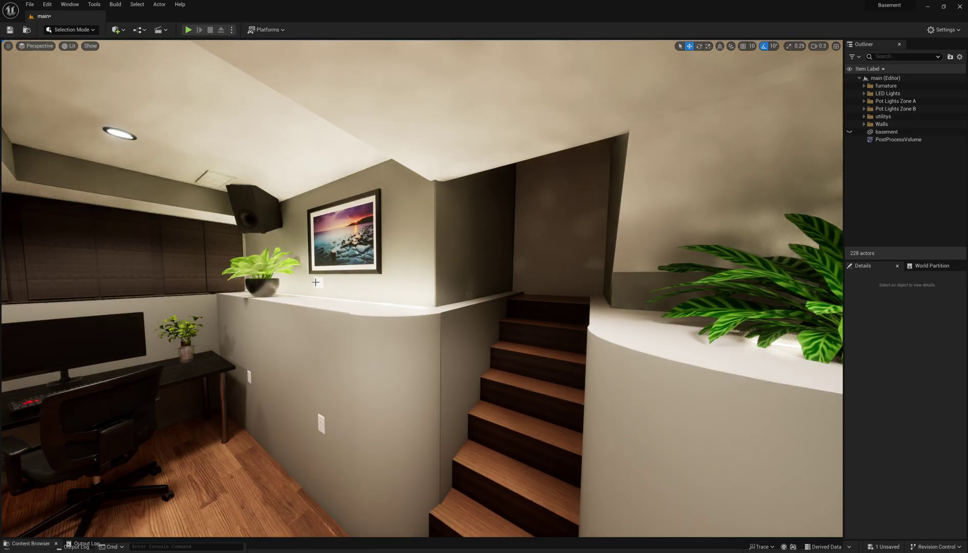
right_drag(697, 355, 695, 373)
right_drag(604, 354, 492, 361)
right_drag(422, 287, 423, 287)
right_drag(465, 312, 466, 312)
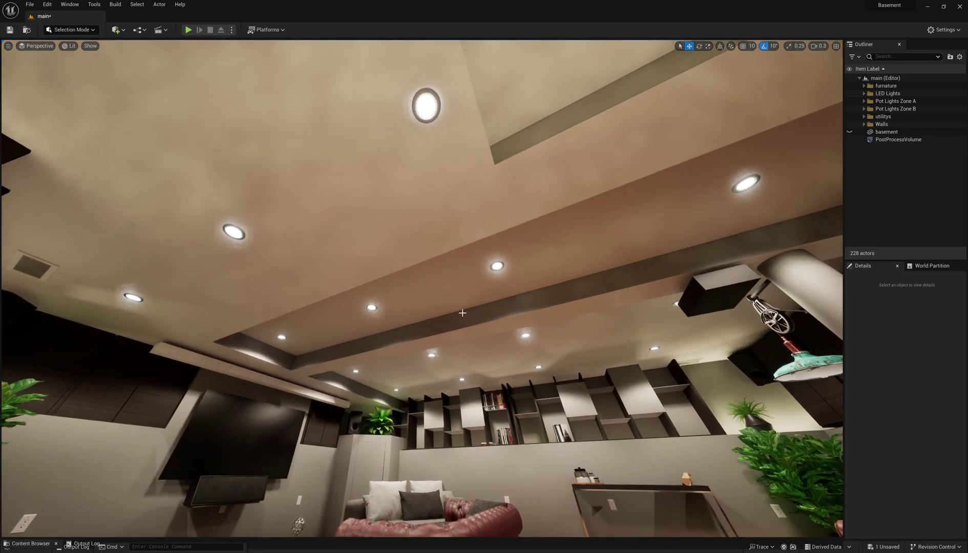
Step: Hide the Pot Lights Zone A and Pot Lights Zone B folders in the level
click(849, 101)
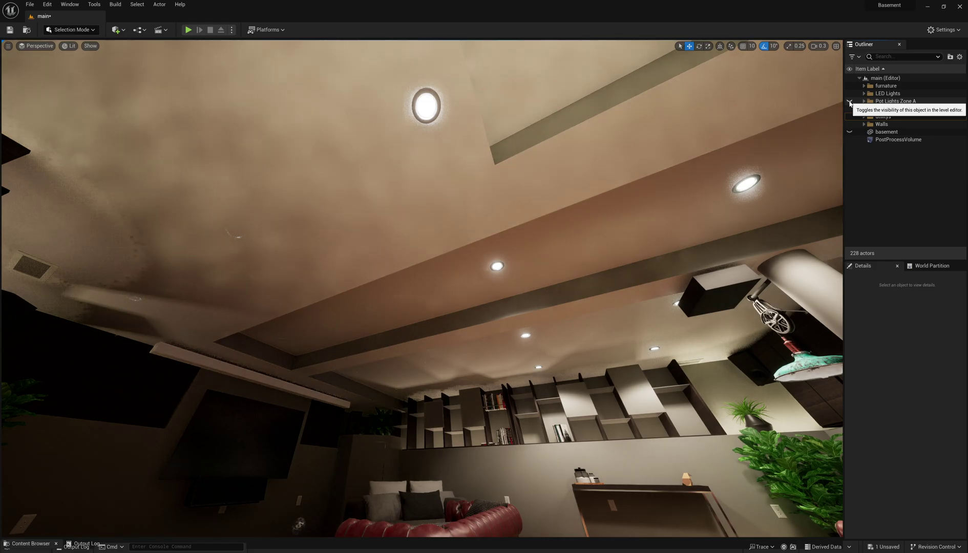
right_drag(833, 114, 808, 124)
scroll(833, 114, up, 2)
click(850, 109)
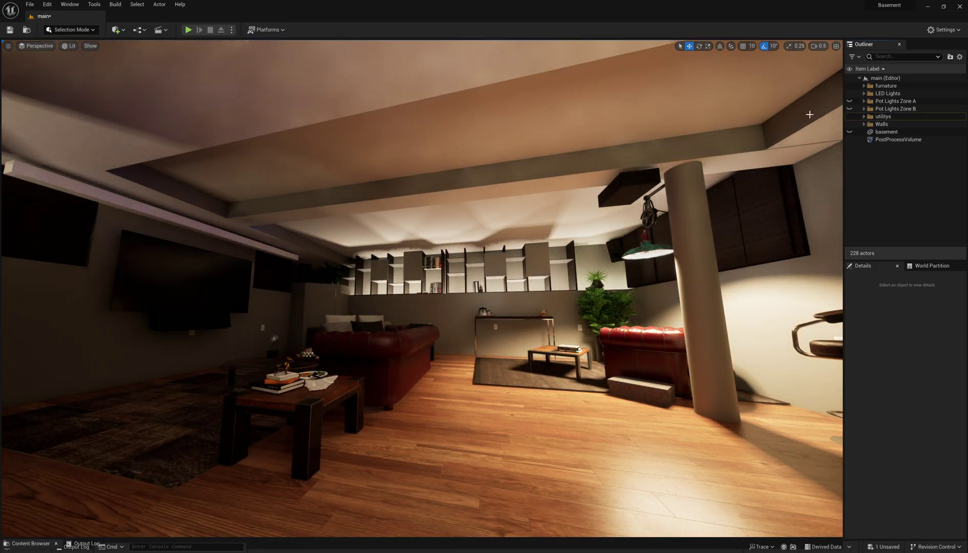
Step: Inspect the room under LED lighting only and make both pot light zone folders visible again
right_drag(789, 118, 789, 118)
right_drag(731, 283, 598, 279)
right_drag(393, 278, 393, 277)
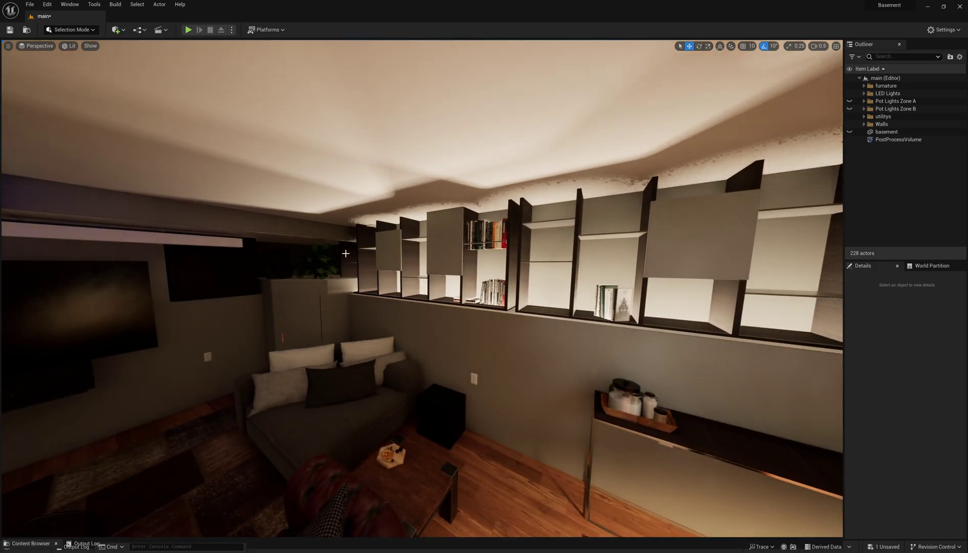
right_drag(511, 308, 633, 289)
right_drag(351, 267, 352, 267)
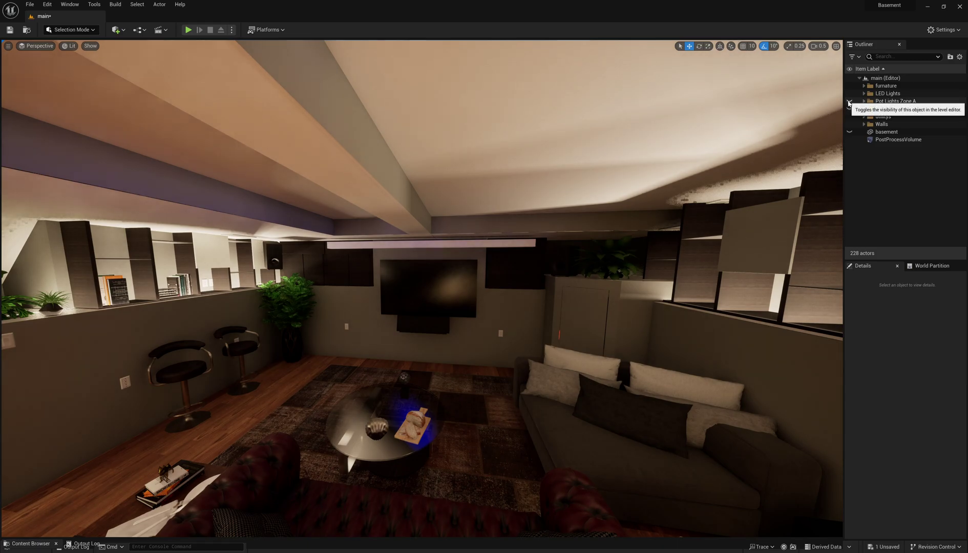
click(849, 102)
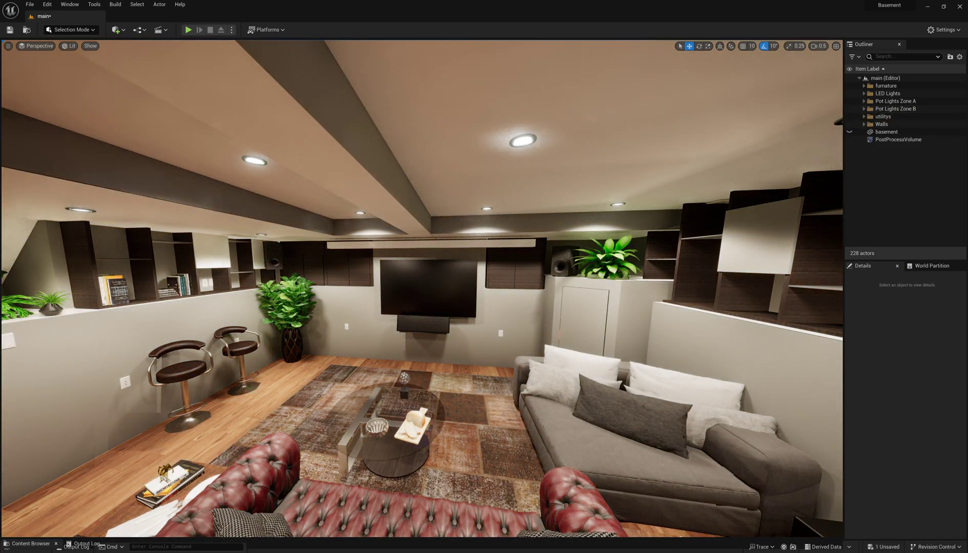
Step: Hide the Walls, LED Lights and furnature folders and show the basement scan to expose the unfinished framing
key(a)
right_drag(331, 257, 331, 257)
key(w)
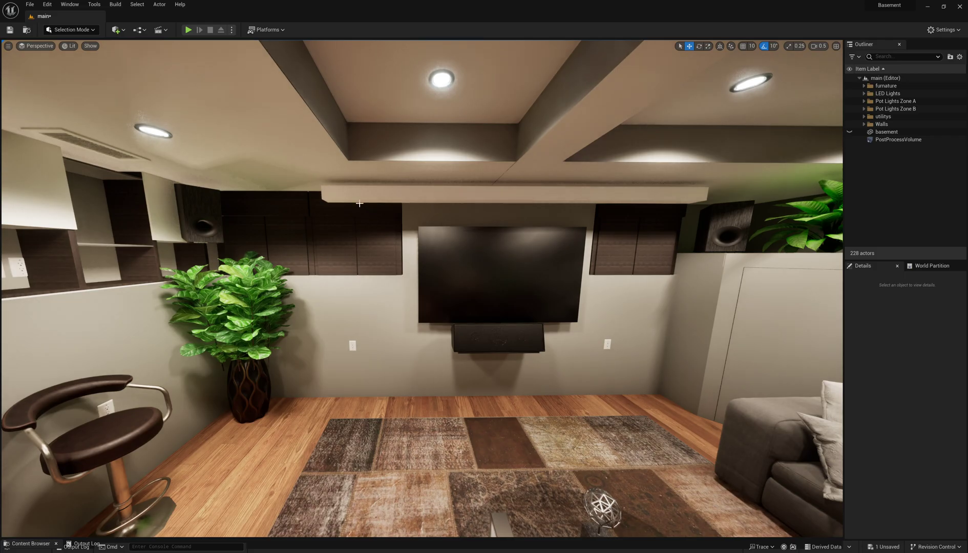
right_drag(640, 250, 640, 251)
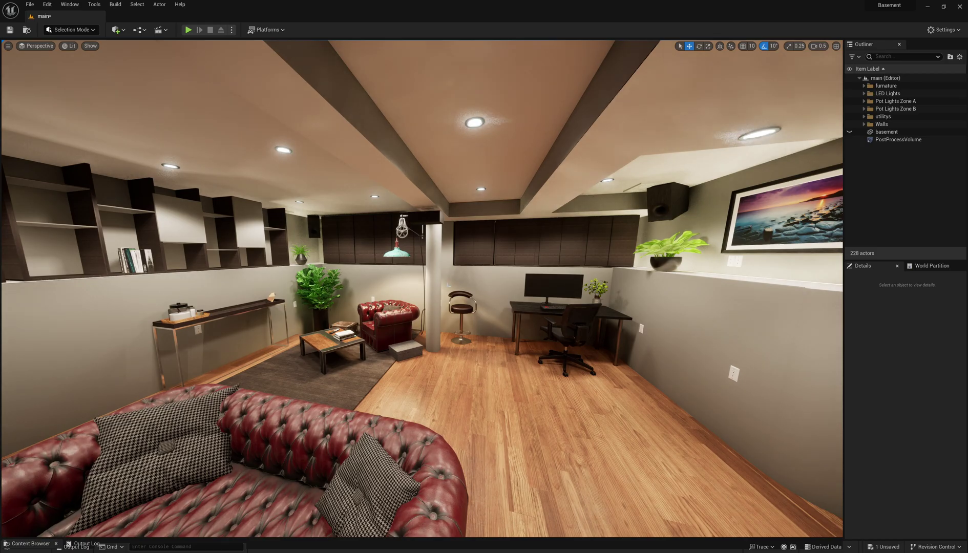
right_drag(432, 291, 432, 290)
right_drag(420, 325, 420, 325)
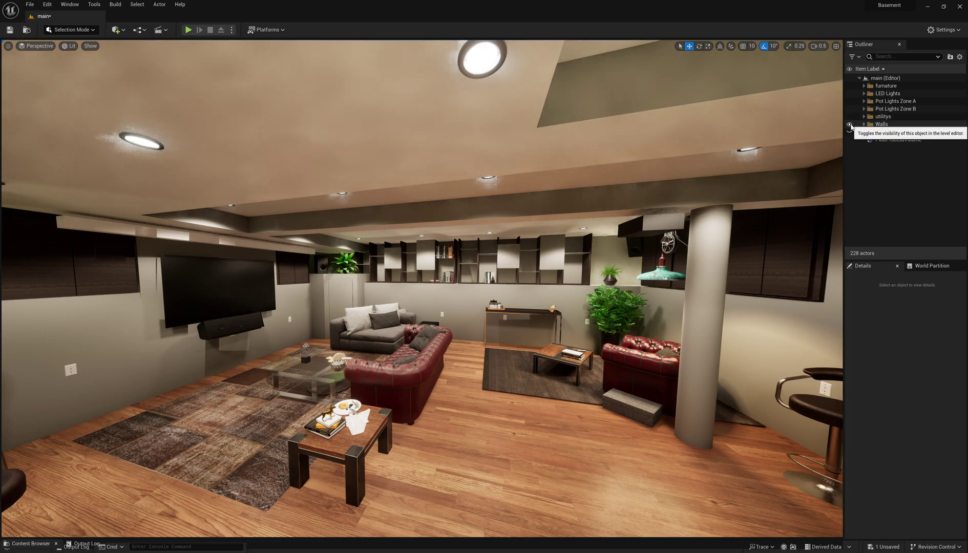
click(849, 125)
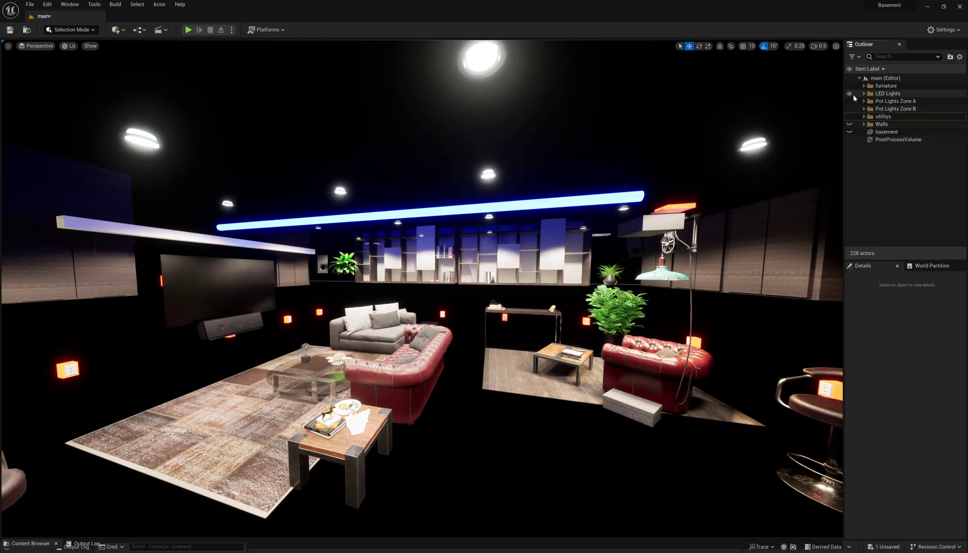
click(850, 94)
click(850, 132)
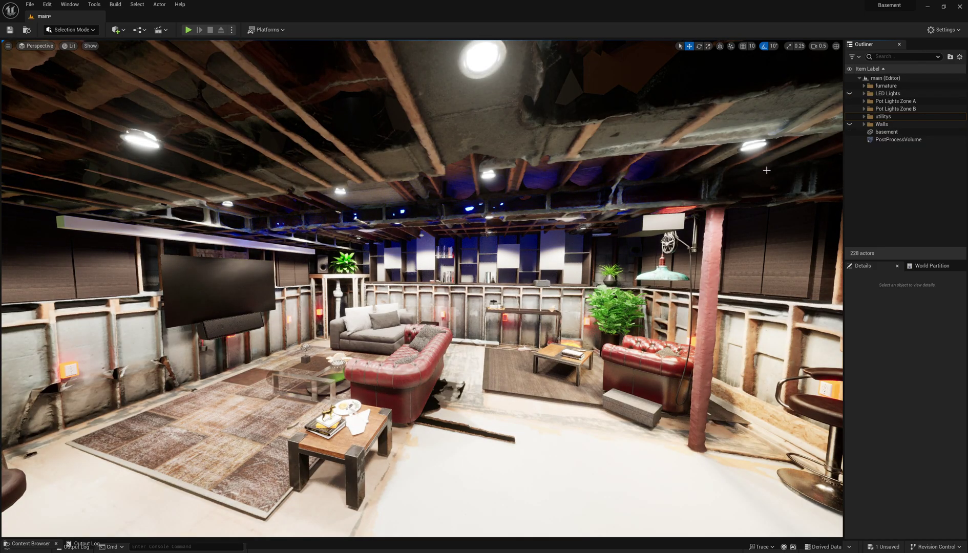
click(850, 86)
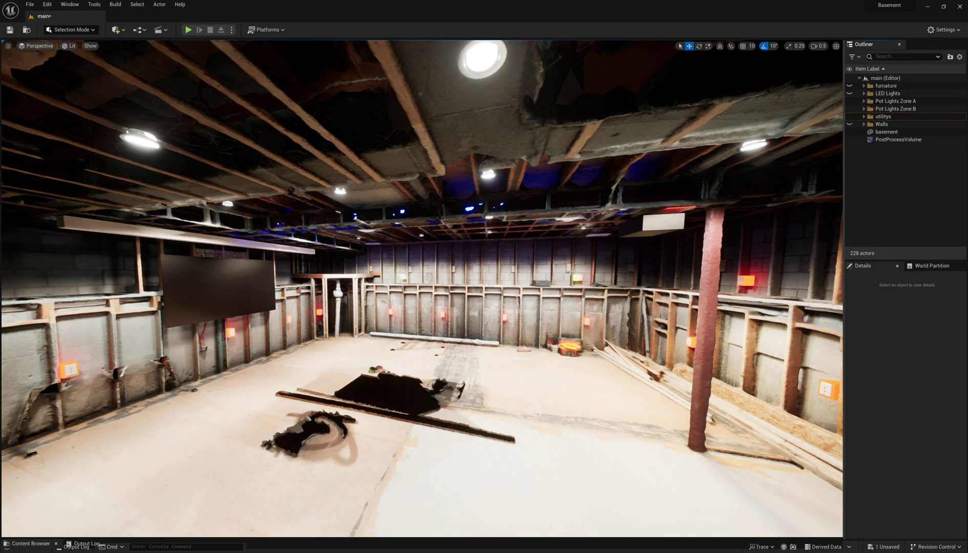
Step: Hide the Pot Lights Zone A and Pot Lights Zone B folders over the basement scan
key(w)
right_drag(571, 273, 399, 274)
click(849, 102)
click(850, 109)
Step: Show the Walls folder and both pot light zone folders while facing the TV wall
key(w)
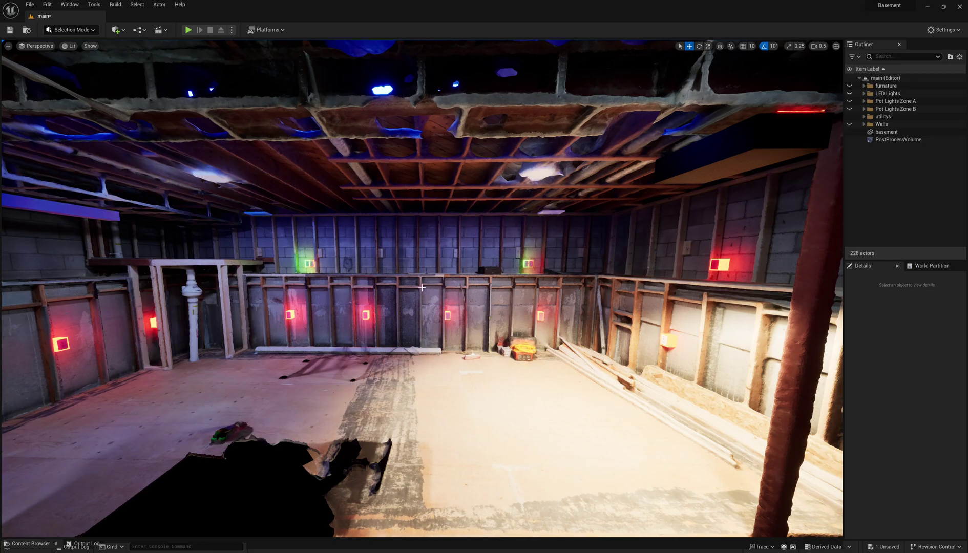
right_drag(542, 269, 298, 262)
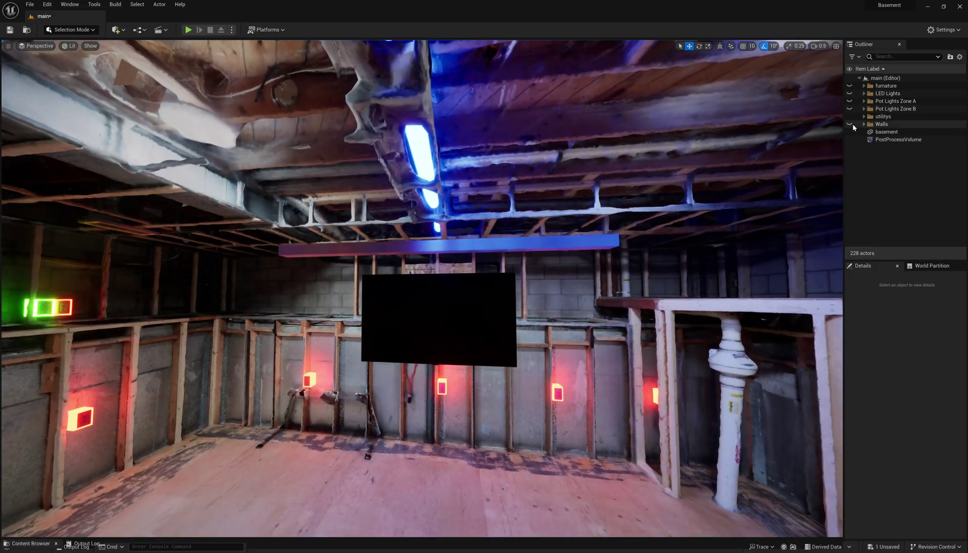
click(852, 125)
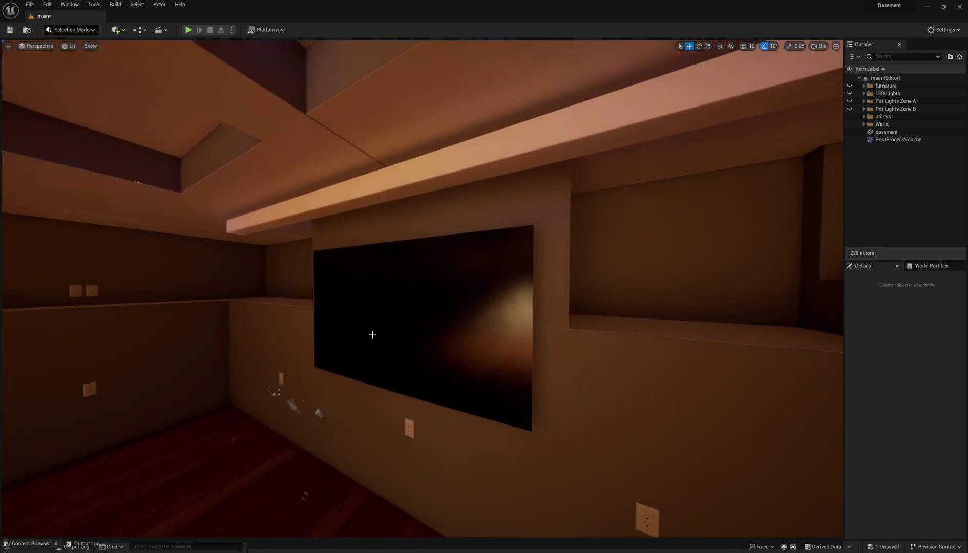
click(849, 101)
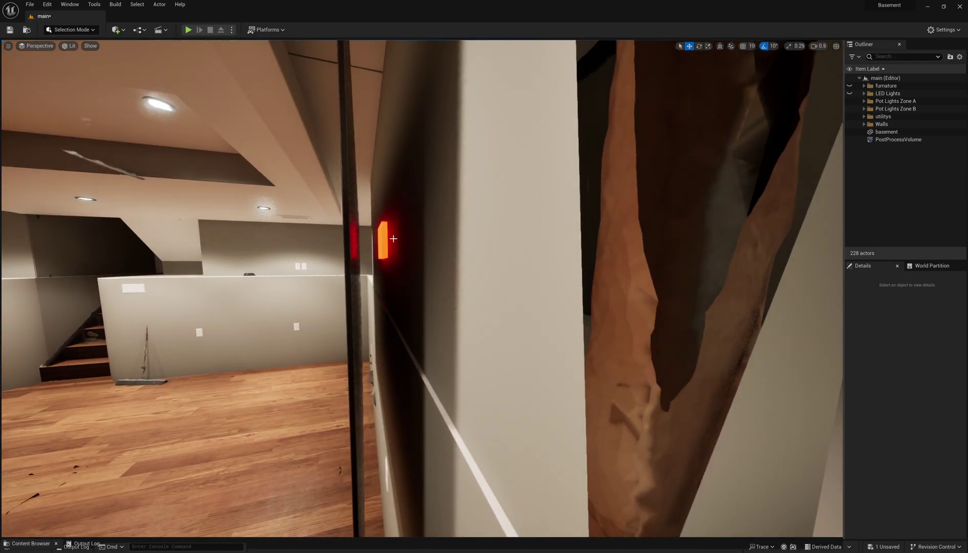
Step: Select the red electrical box behind the TV and hide the Walls folder
click(388, 240)
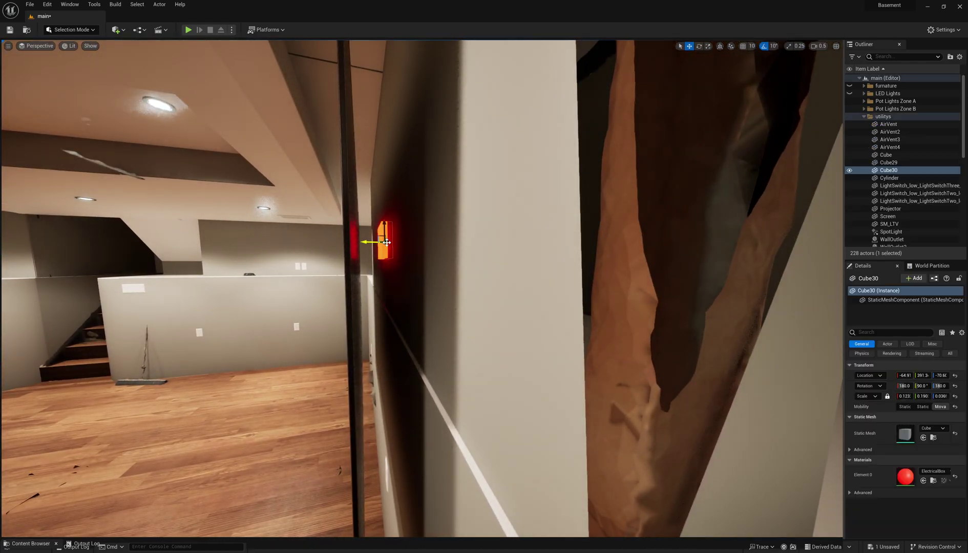
click(864, 117)
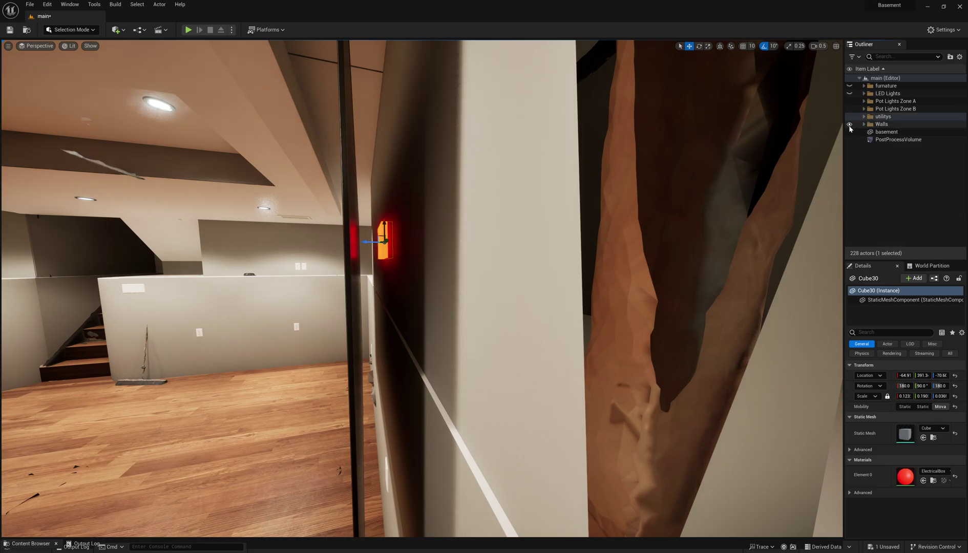
click(850, 125)
Step: Select the wall-mounted TV and try to move it slightly upward
right_drag(678, 170, 635, 190)
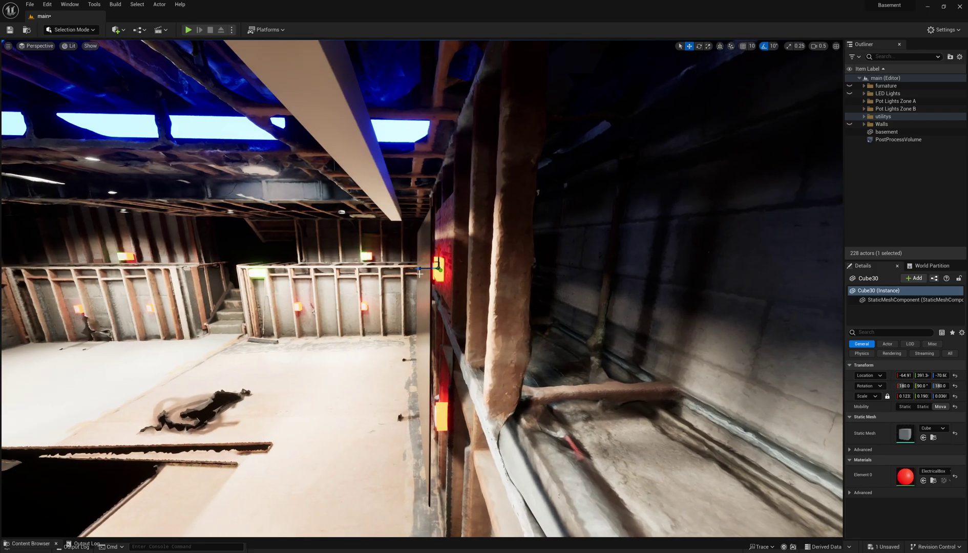
right_drag(446, 301, 422, 331)
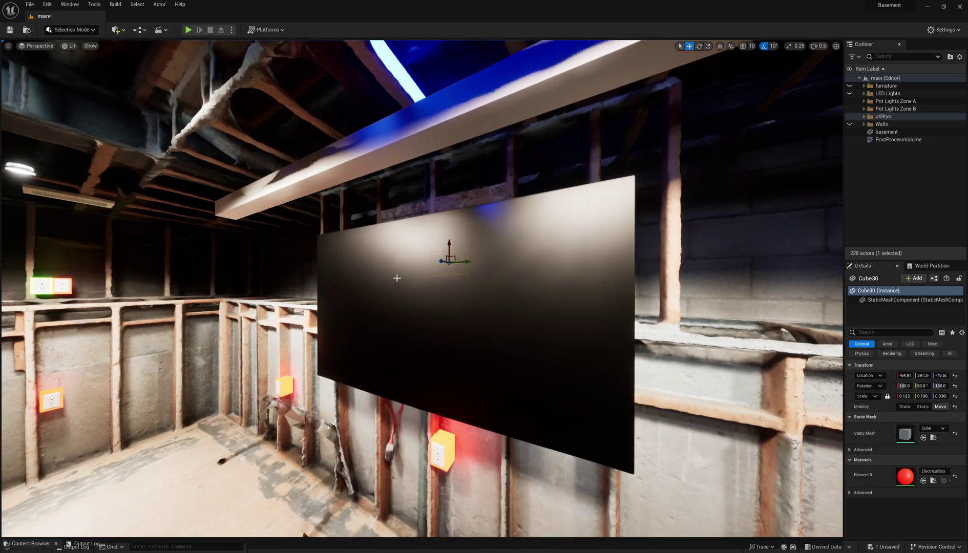
click(413, 326)
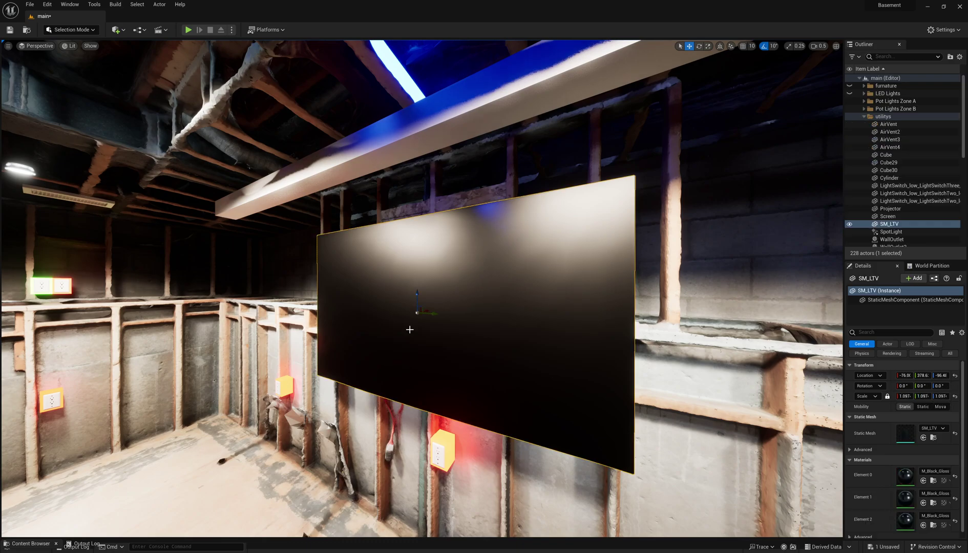
mouse_move(418, 297)
mouse_down()
mouse_move(418, 310)
mouse_move(417, 290)
mouse_up()
key(ctrl+z)
Step: Examine the stud framing, the electrical boxes behind the TV and the exposed walls around the scanned basement
right_drag(481, 314, 584, 309)
mouse_move(438, 254)
right_down()
mouse_move(442, 213)
mouse_move(438, 255)
right_up()
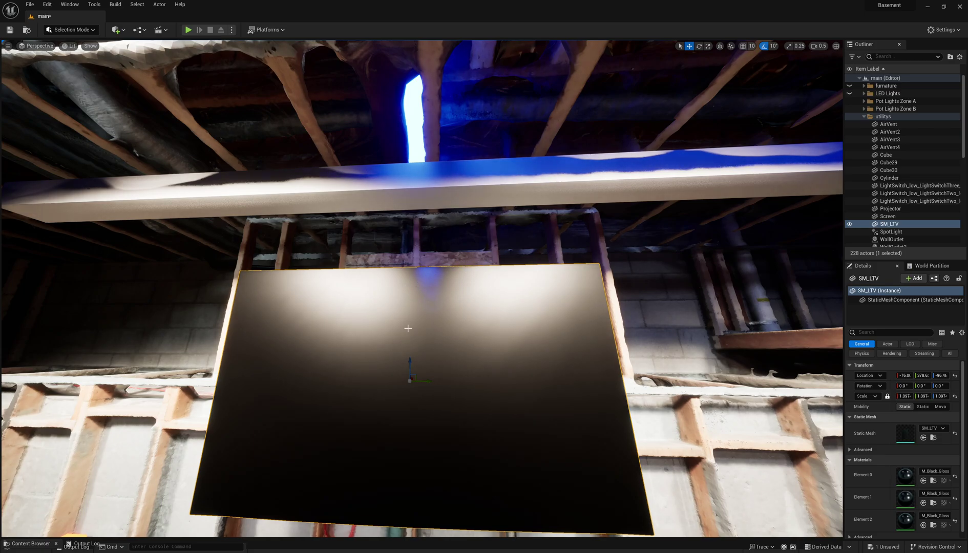
right_drag(408, 337, 453, 255)
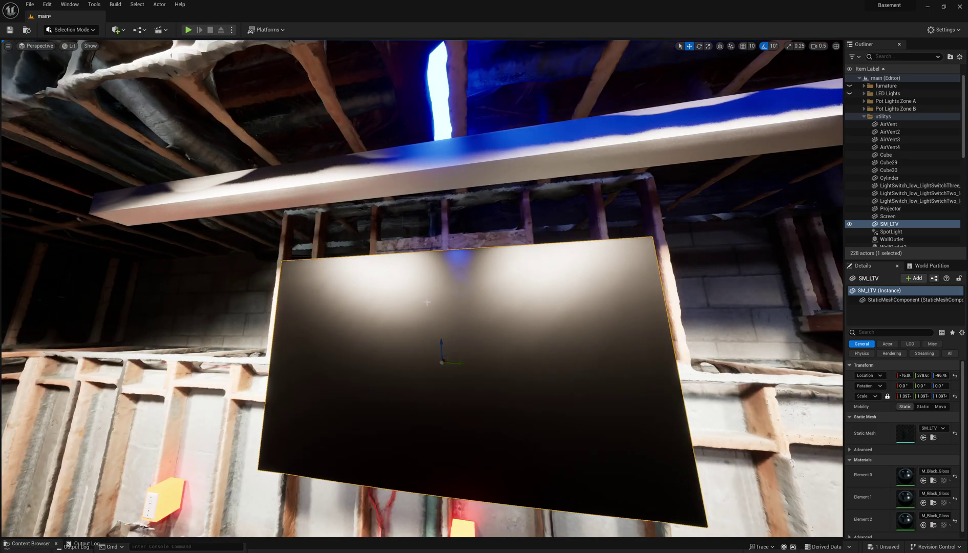
key(d)
right_drag(427, 303, 259, 349)
key(d)
right_drag(522, 291, 531, 286)
scroll(521, 291, down, 2)
key(a)
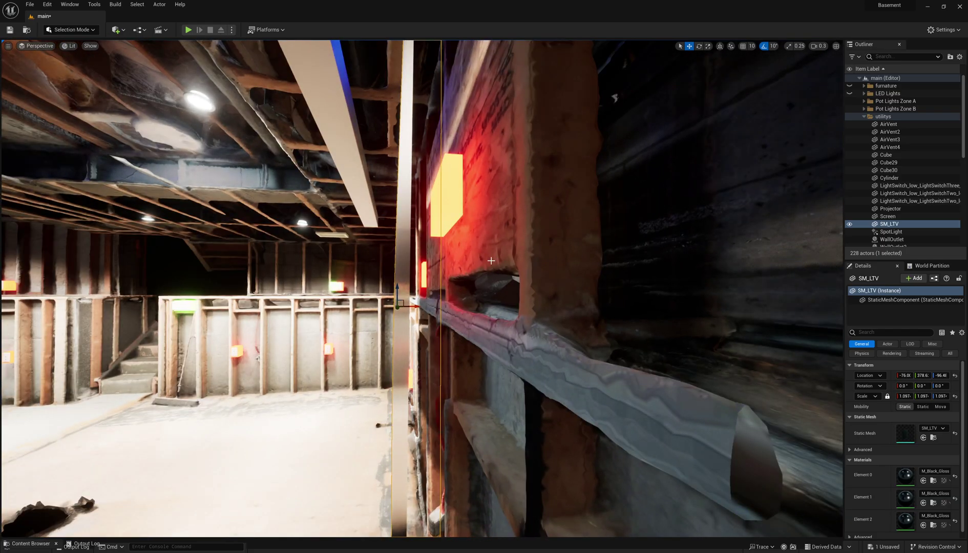
right_drag(455, 309, 492, 282)
key(w)
mouse_move(540, 305)
right_down()
mouse_move(486, 292)
mouse_move(540, 305)
right_up()
scroll(540, 306, up, 2)
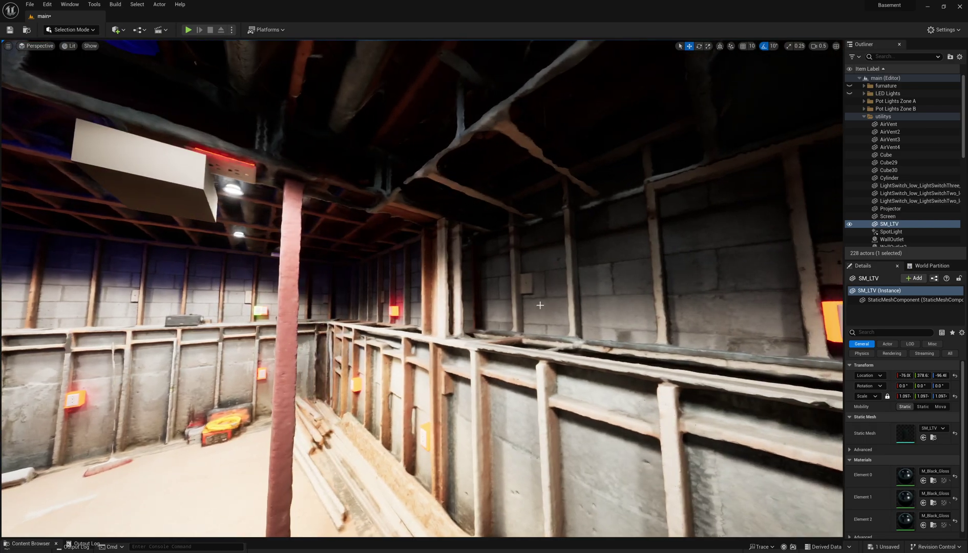
Step: Swap the visible basement scan for the Walls folder and switch the viewport to game view
click(850, 124)
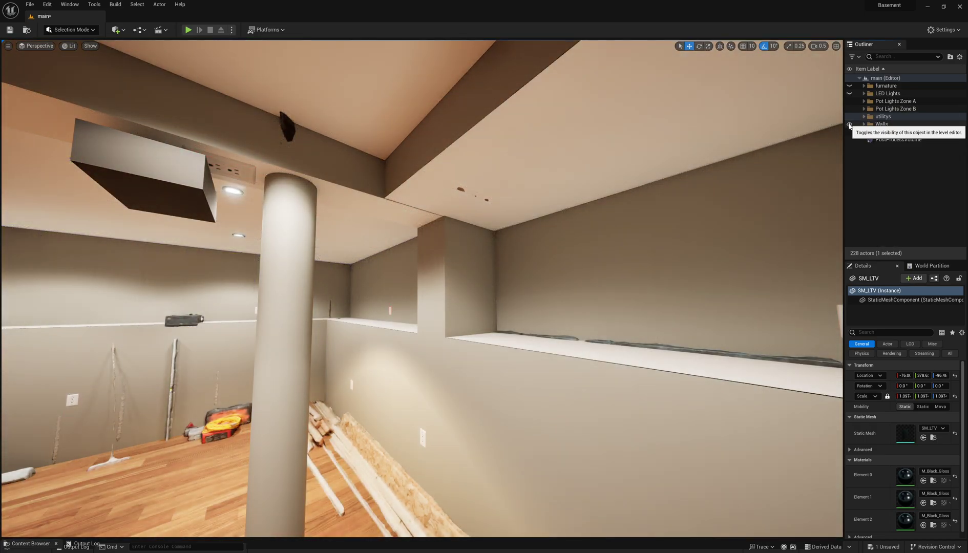
right_drag(479, 231, 399, 234)
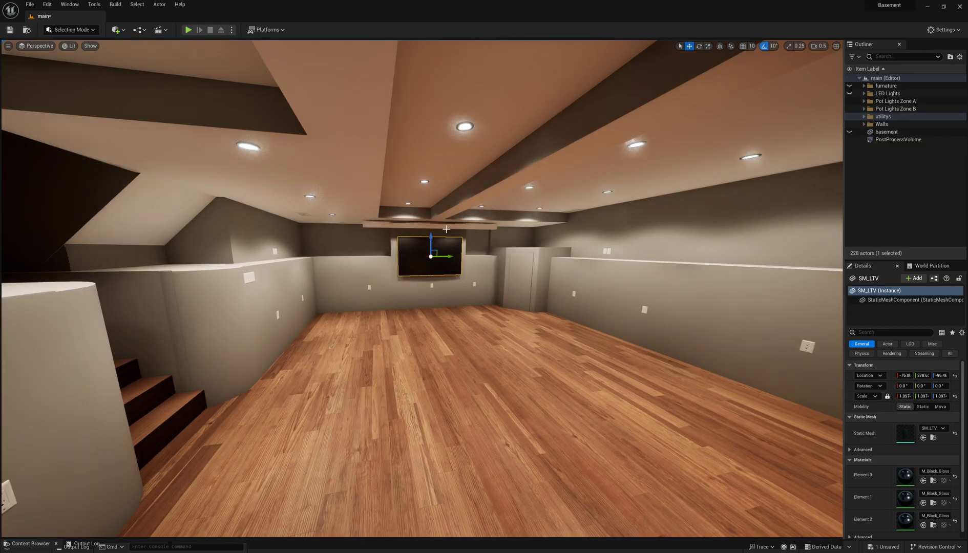
key(g)
Step: Inspect the wall outlets up close and make the LED Lights and furnature folders visible
right_drag(441, 230, 243, 266)
key(w)
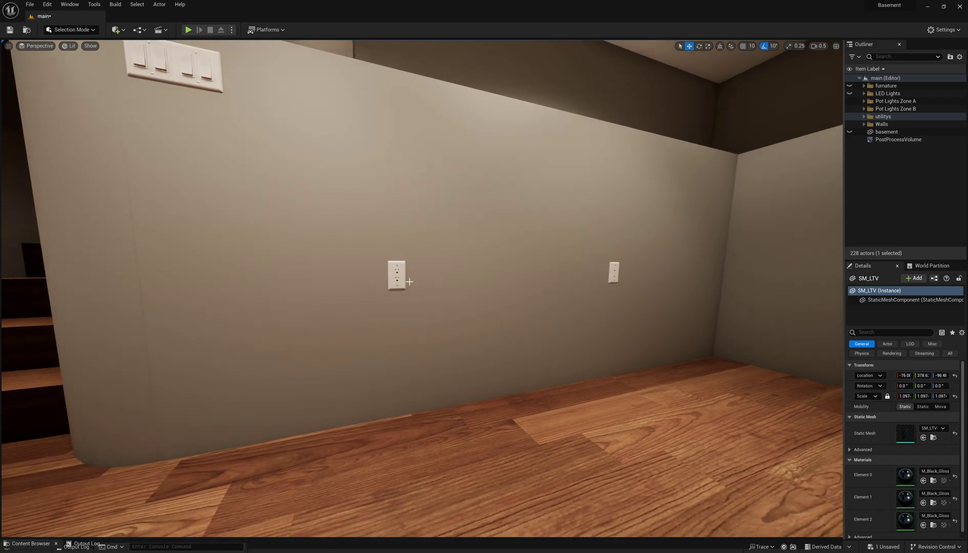
right_drag(408, 285, 508, 271)
key(s)
click(850, 94)
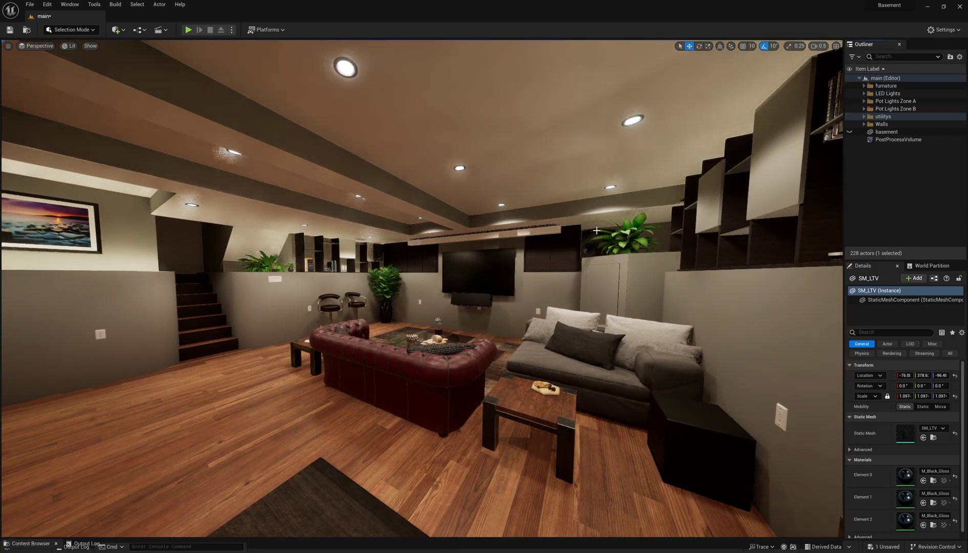
Step: View the furnished room from the stairs and hide the Pot Lights Zone B folder
right_drag(571, 247, 441, 231)
key(w)
right_drag(730, 227, 759, 239)
right_drag(687, 229, 676, 231)
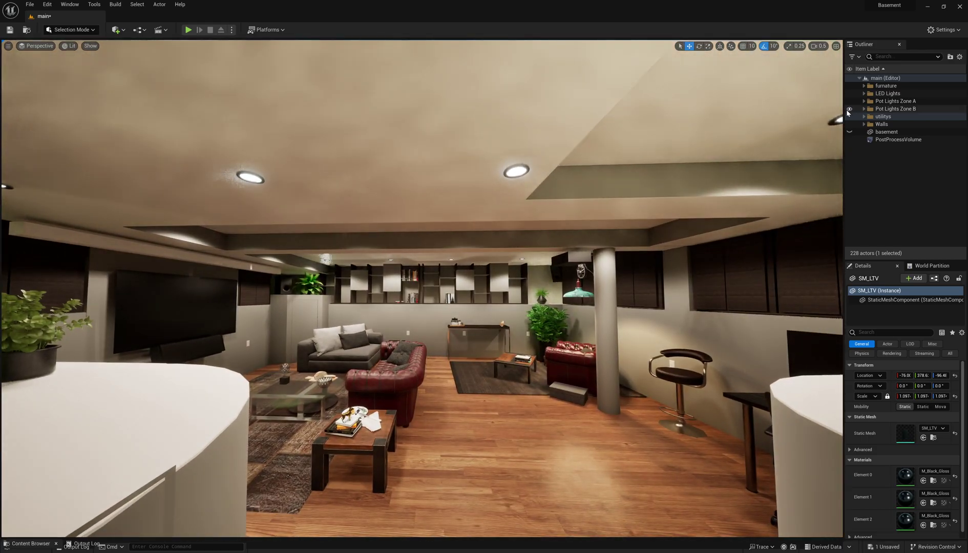
click(849, 109)
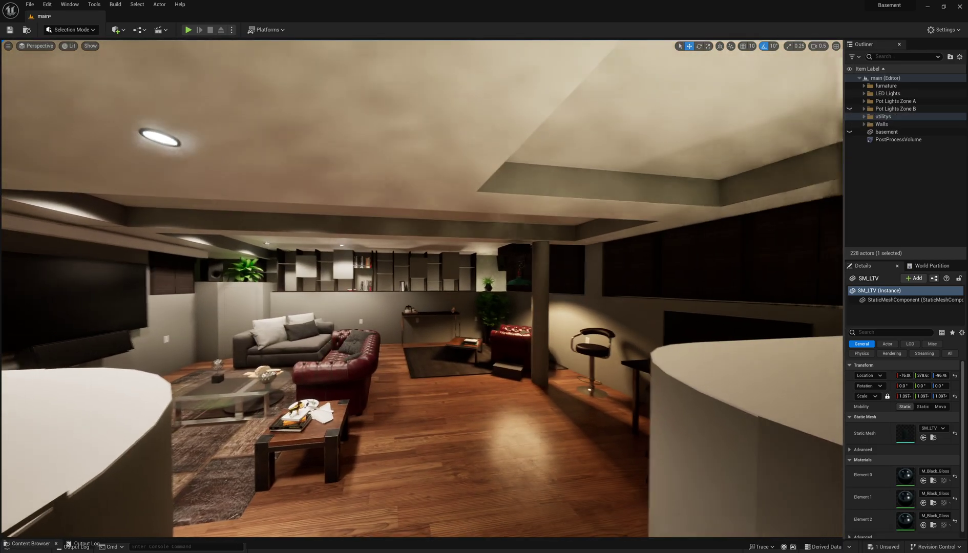
Step: Hide the LED Lights and Pot Lights Zone A folders to compare the room's lighting
right_drag(423, 289, 379, 289)
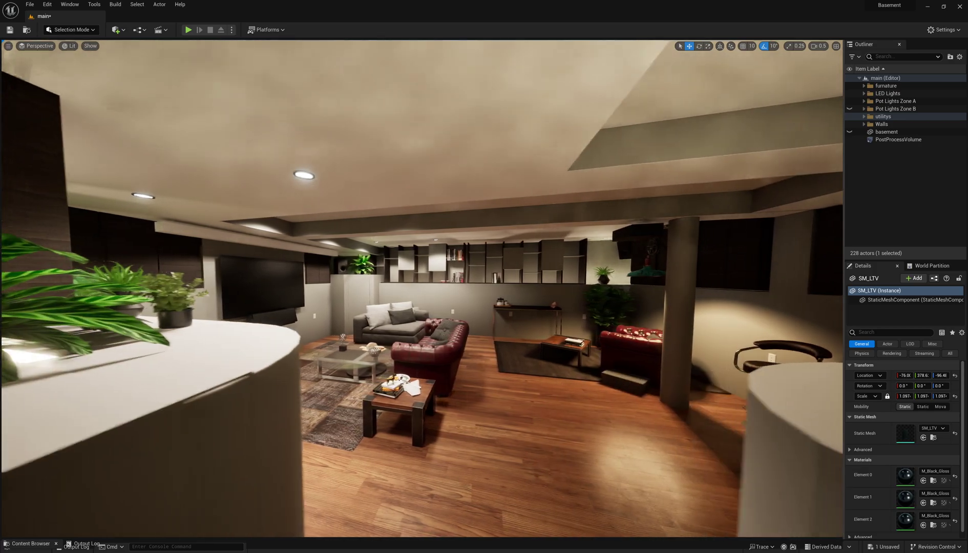
right_drag(518, 291, 594, 290)
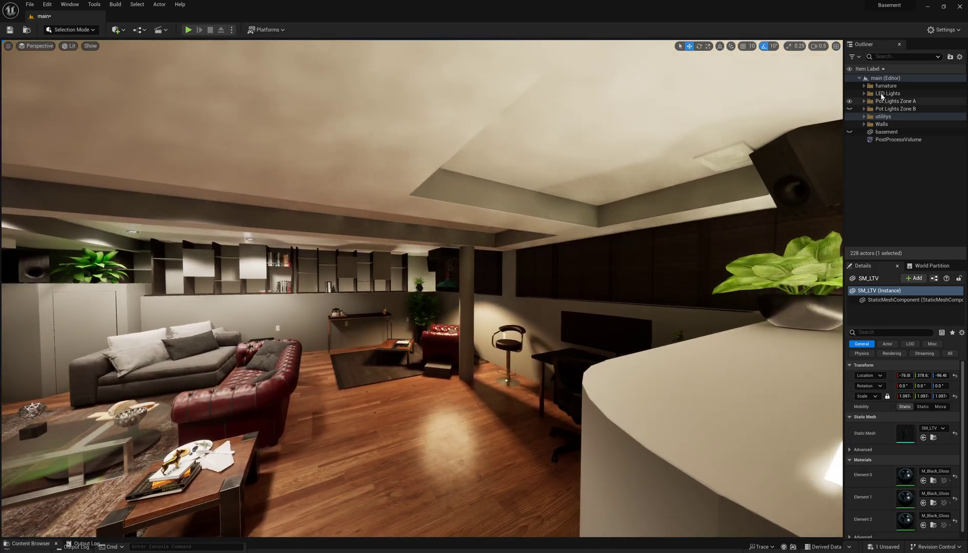
click(849, 95)
right_drag(563, 256, 502, 256)
click(849, 101)
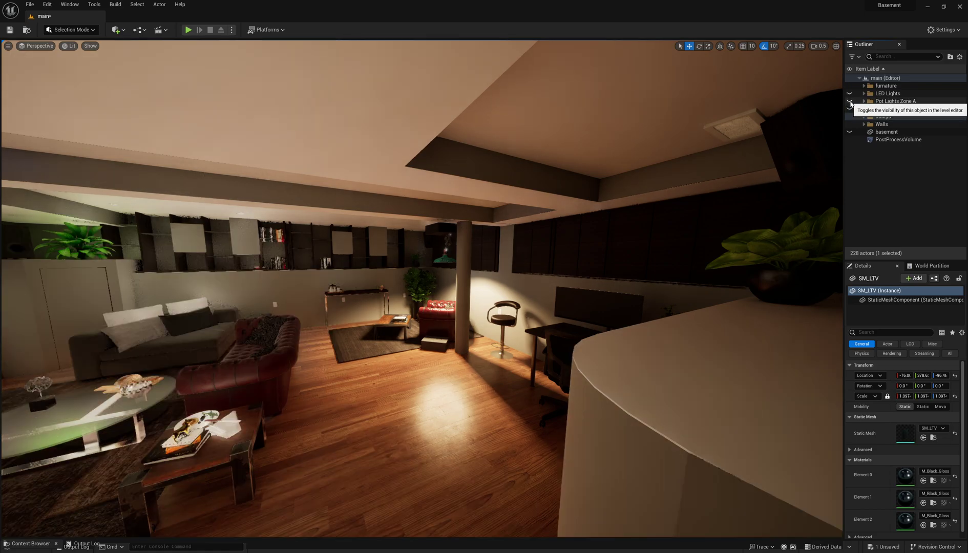
Step: Hide the Pot Lights Zone B folder, then toggle it on and off once to compare the room's lighting
click(849, 109)
right_drag(641, 323, 607, 323)
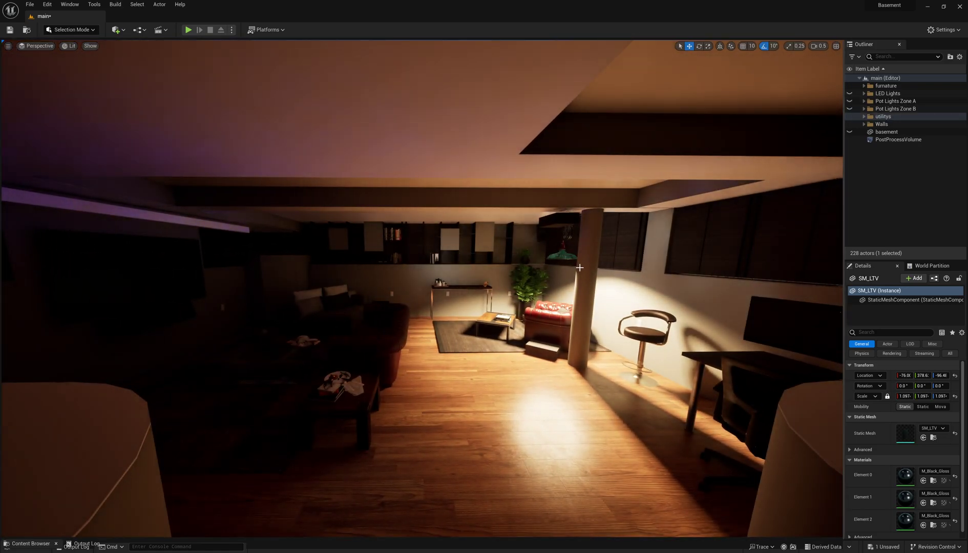
click(849, 108)
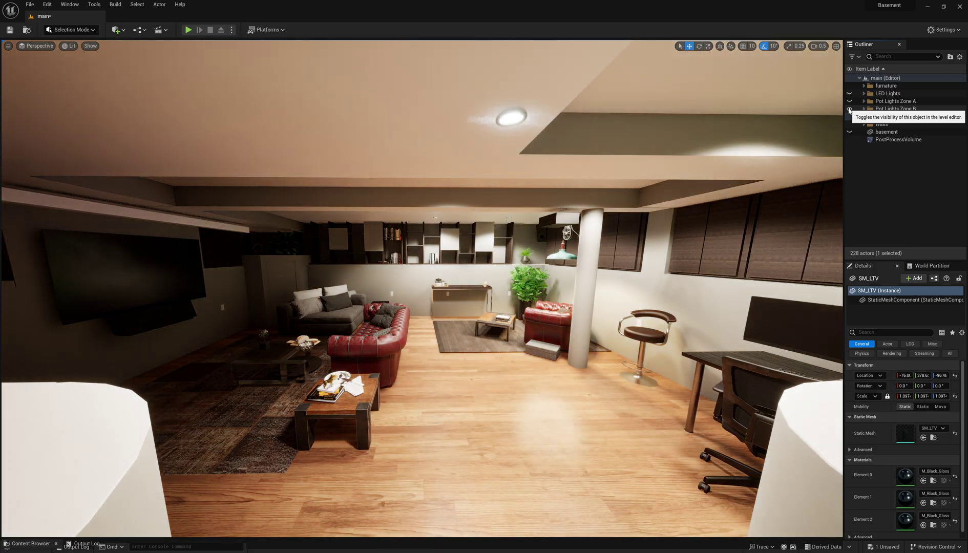
click(849, 109)
Step: Make the LED Lights, Pot Lights Zone A and Pot Lights Zone B folders visible
click(850, 93)
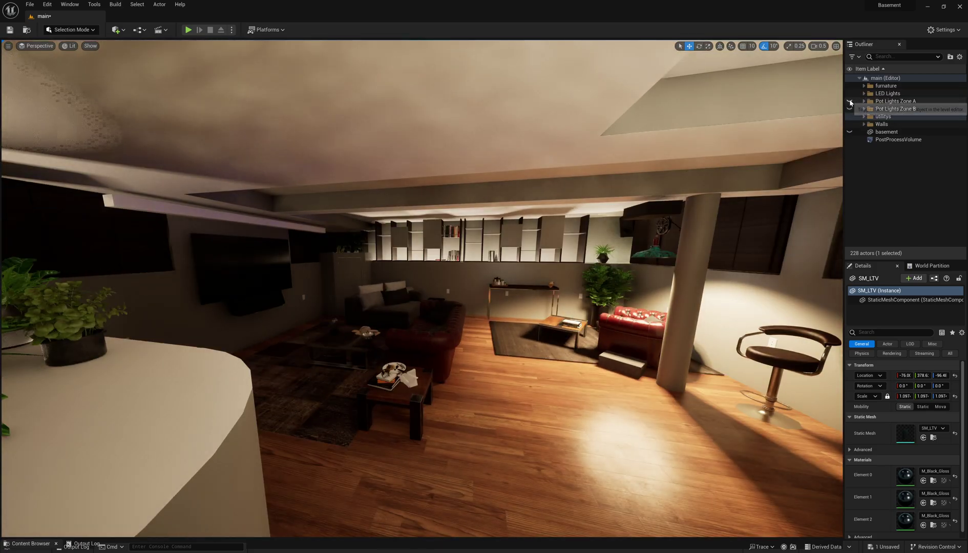
click(850, 101)
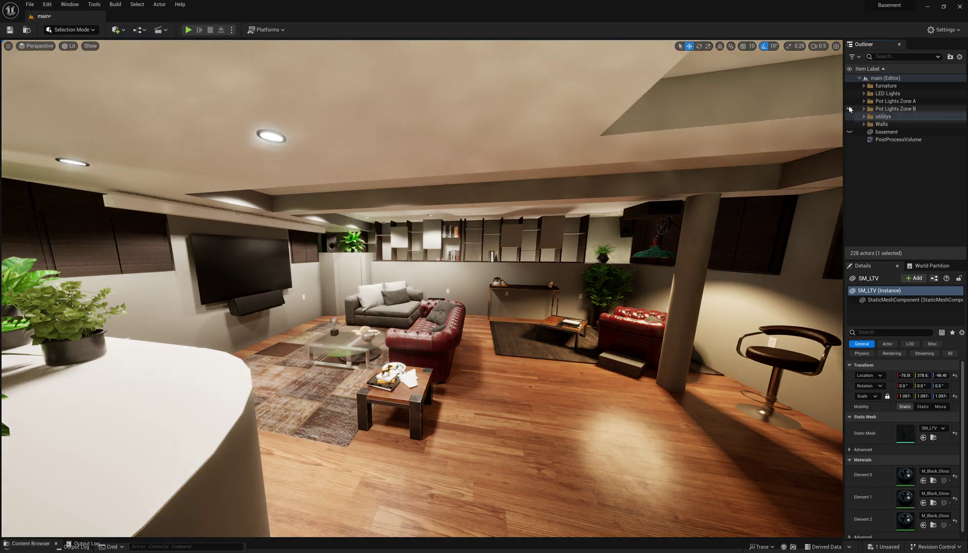
click(850, 109)
Step: Toggle the LED Lights folder off and back on to compare the glow along the white counter
right_drag(635, 246, 681, 251)
click(849, 93)
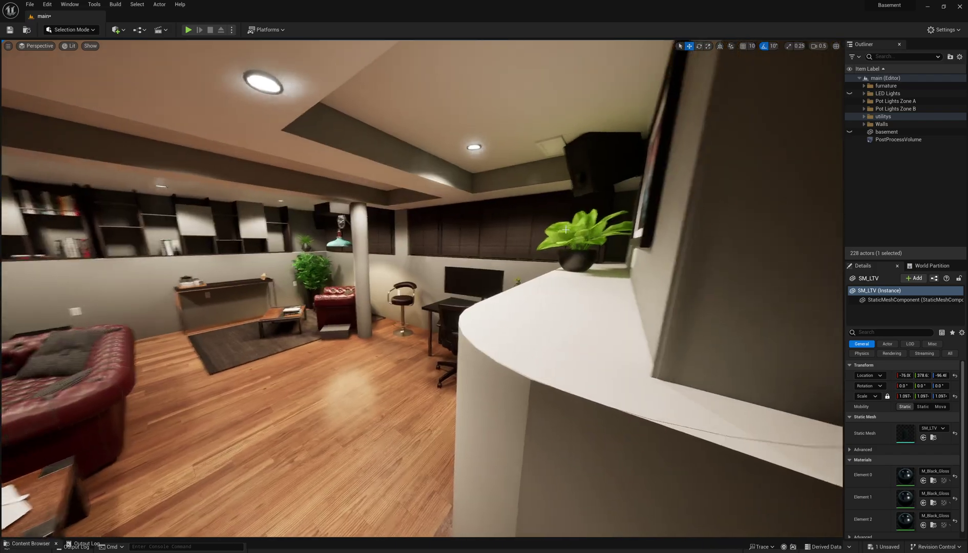
click(849, 94)
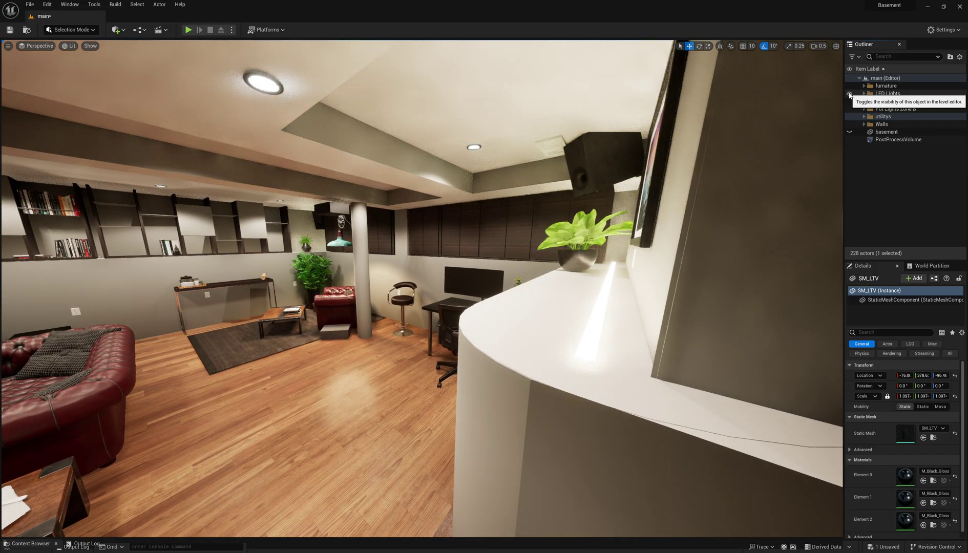
right_drag(446, 228, 358, 229)
Step: Hide both Pot Lights folders and toggle LED Lights off and on to examine the room under LED lighting
drag(850, 110, 849, 101)
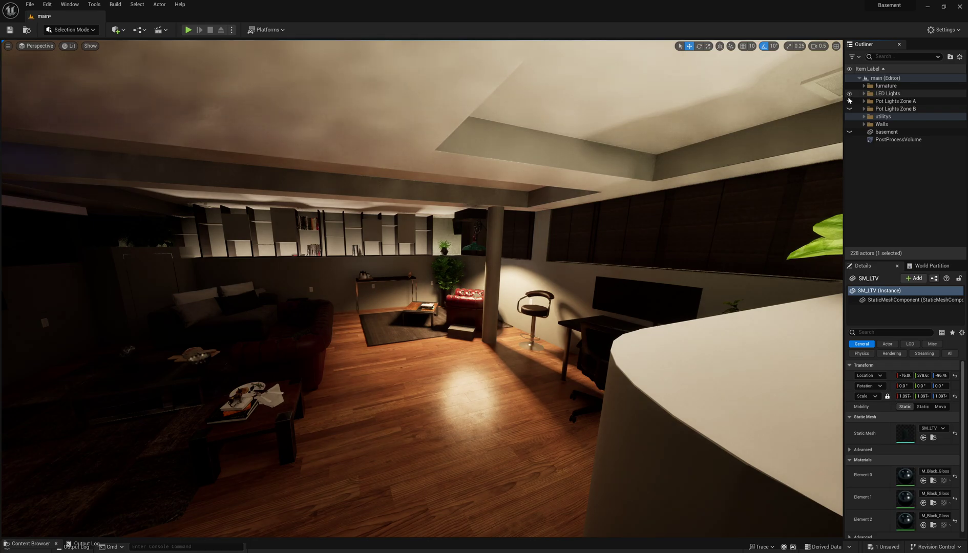
click(849, 95)
click(849, 95)
right_drag(667, 180, 441, 183)
right_drag(615, 205, 738, 205)
right_drag(676, 126, 677, 125)
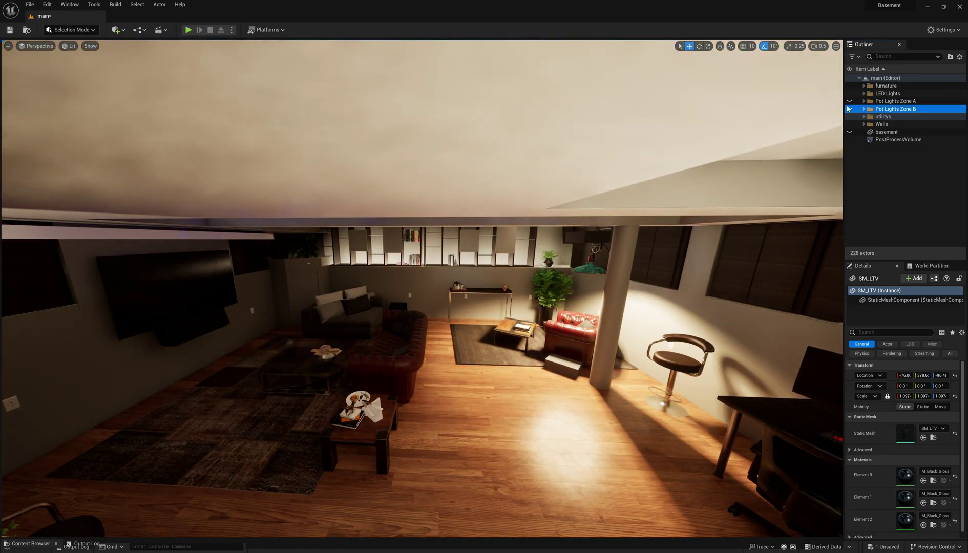
Step: Make the Pot Lights Zone A and Zone B folders visible again and view the fully lit room
click(850, 101)
click(849, 109)
right_drag(688, 195, 769, 194)
right_drag(420, 287, 420, 287)
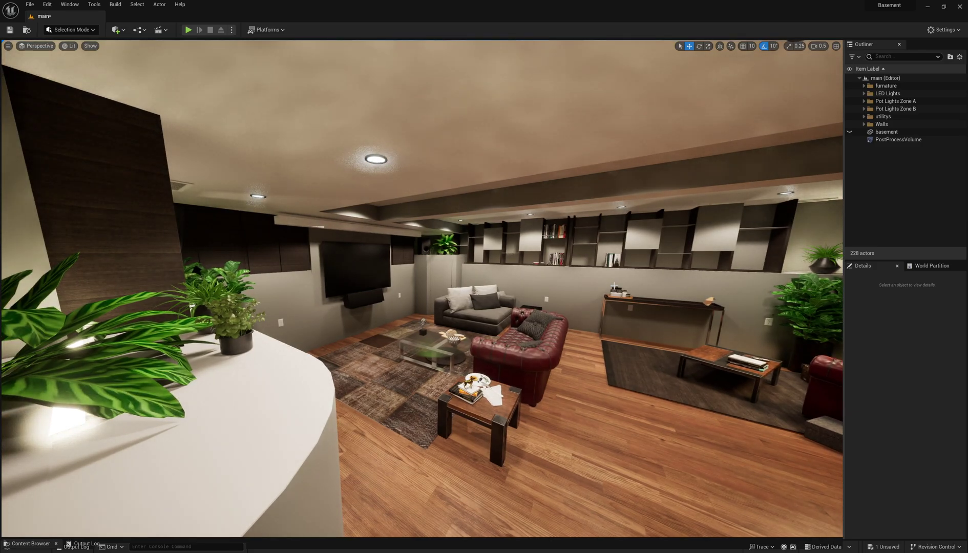